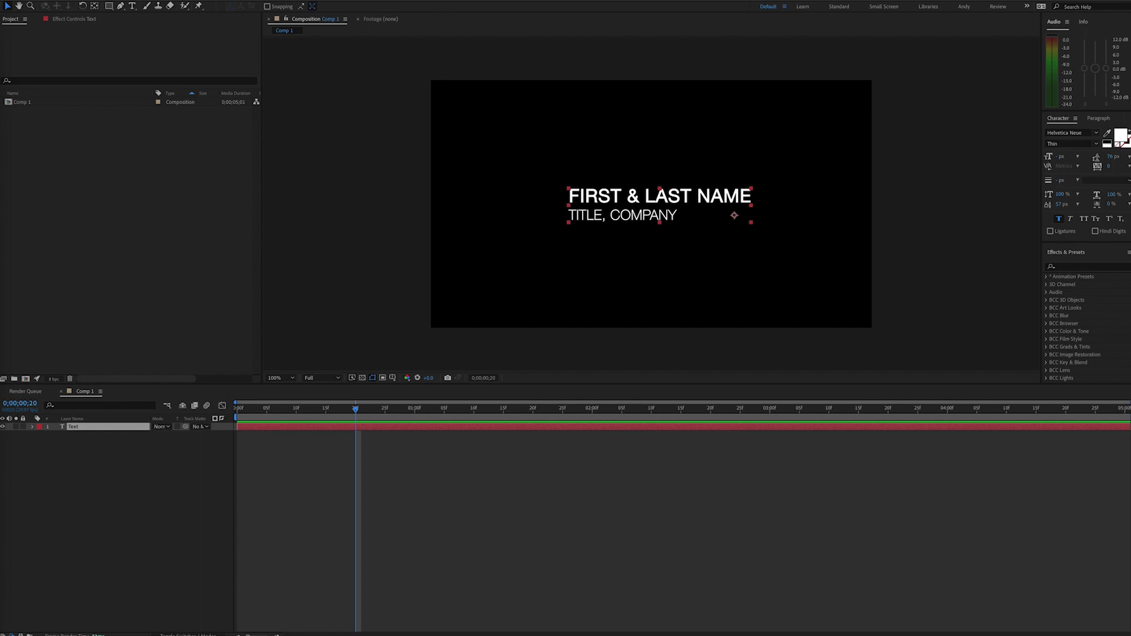
text(lock)
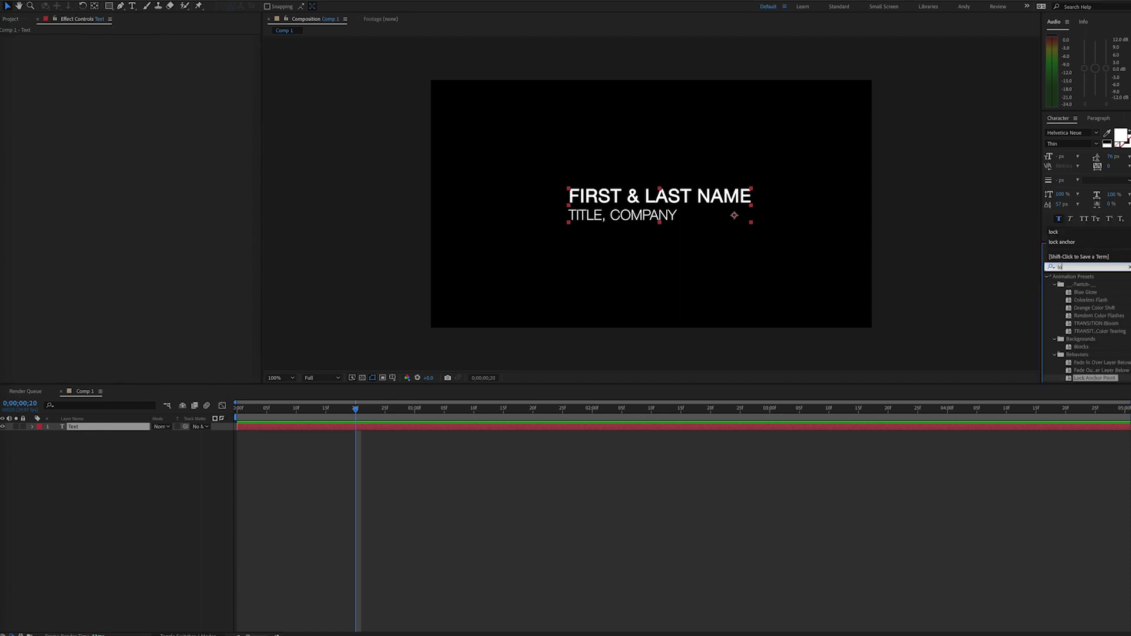
Apply Lock Anchor Point to the text at Middle Left and move it to the frame's lower left.
drag(1088, 307, 676, 228)
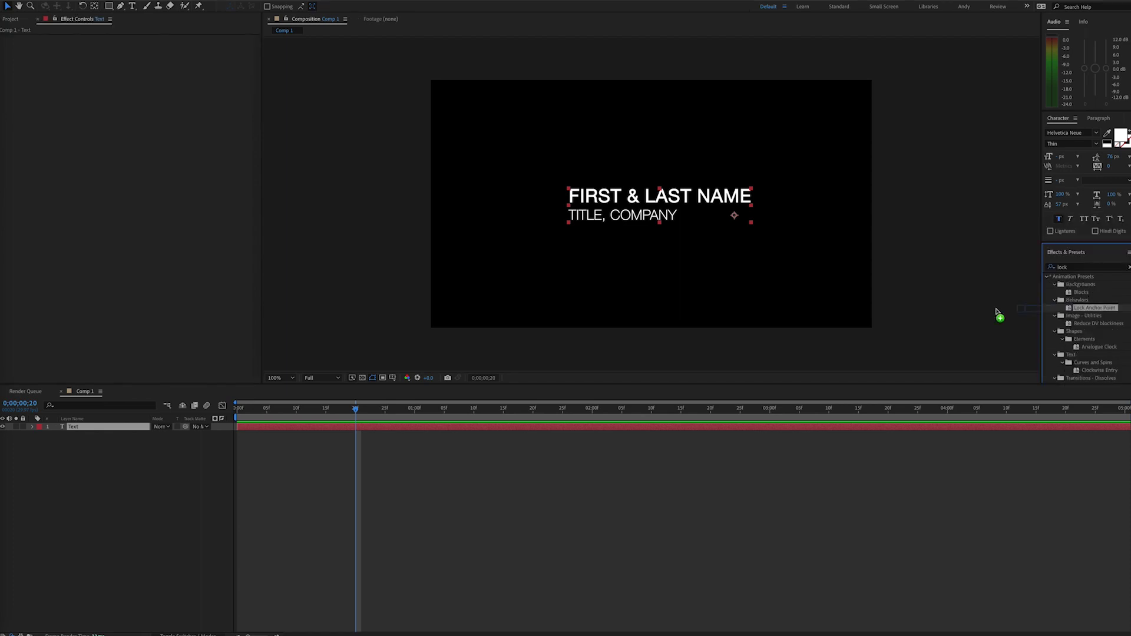
click(177, 47)
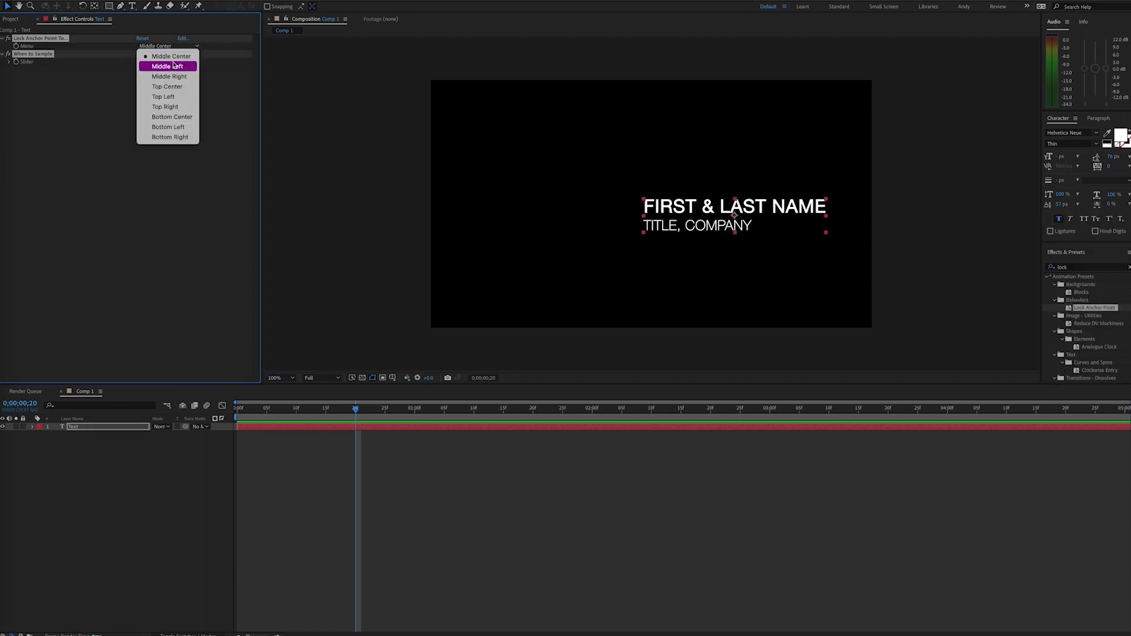
click(172, 66)
drag(820, 212, 567, 285)
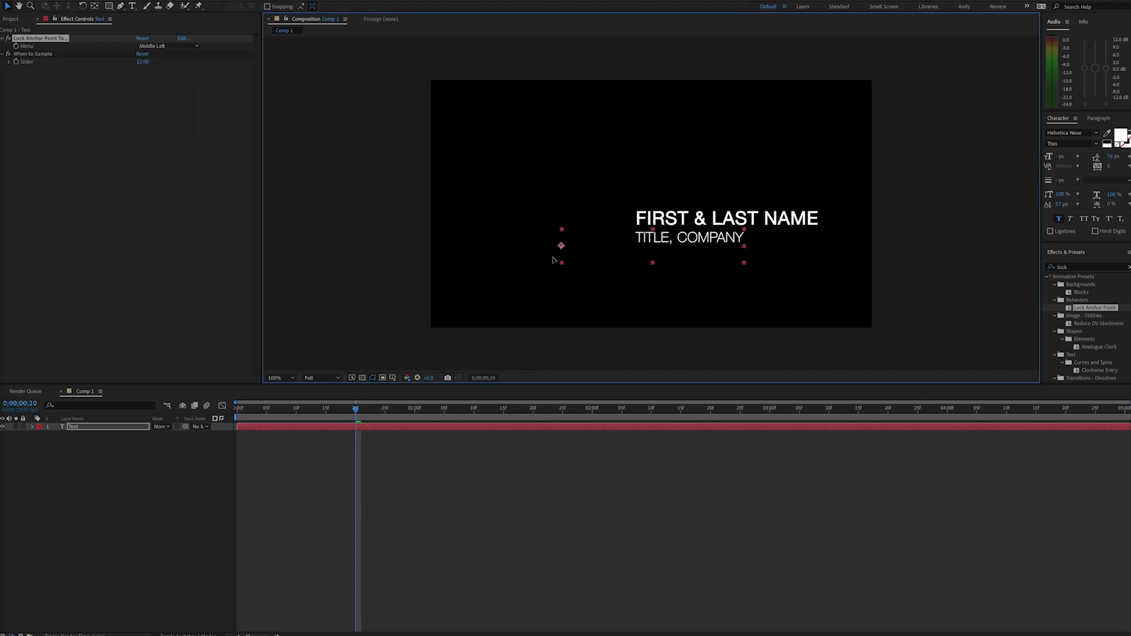
click(133, 2)
Add a shape layer with a rectangle path, placed beneath the text layer.
mouse_move(132, 23)
click(263, 50)
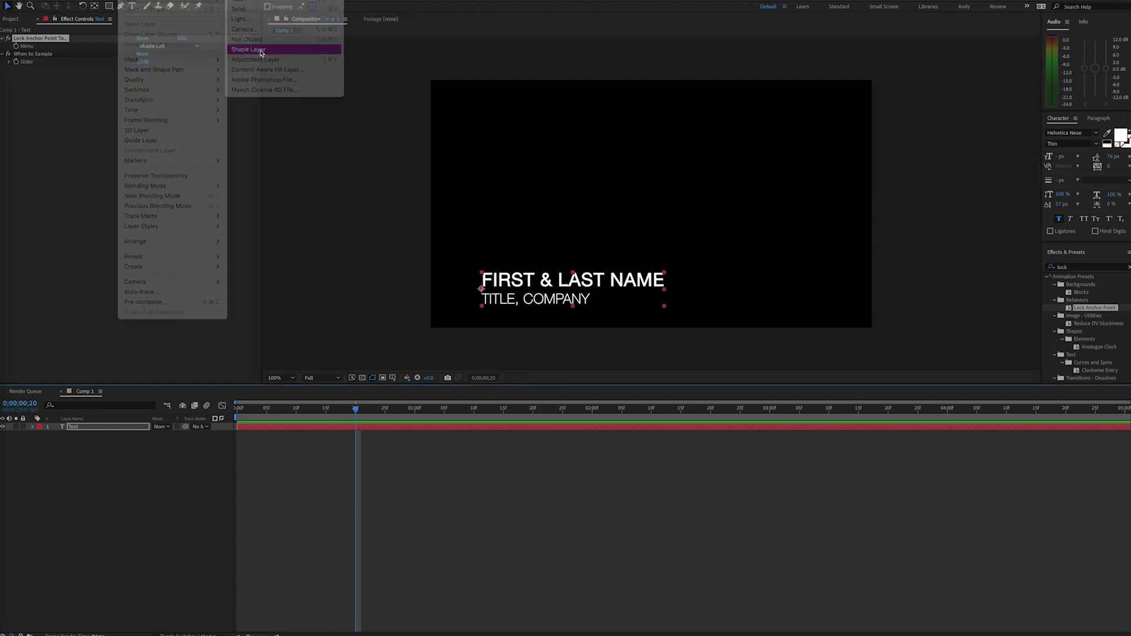
drag(101, 428, 101, 448)
click(39, 433)
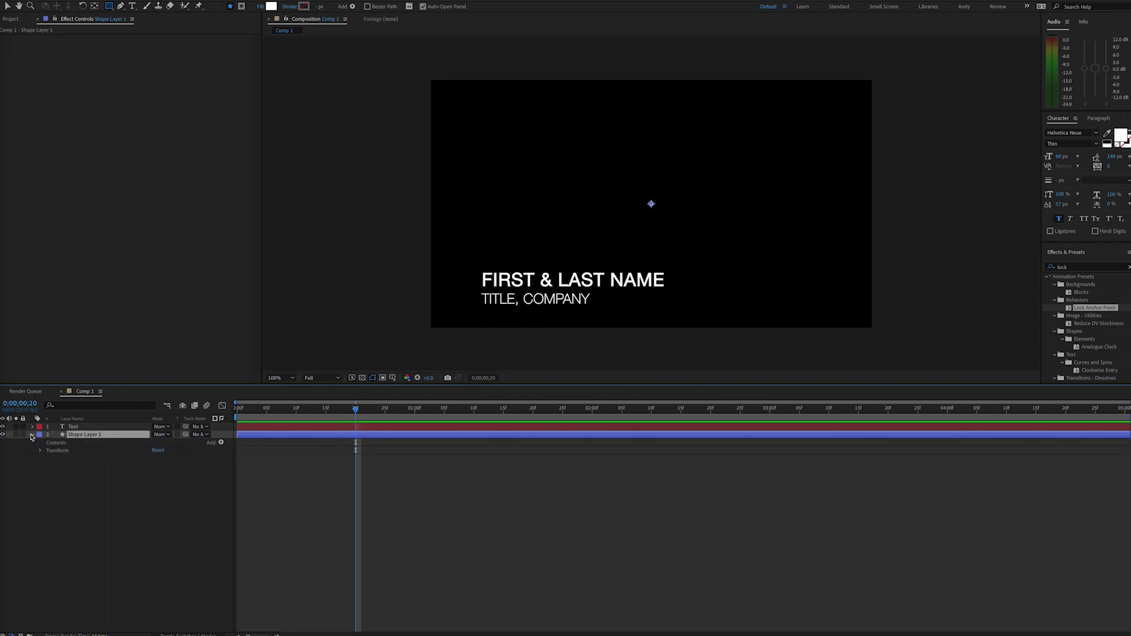
click(212, 442)
click(238, 449)
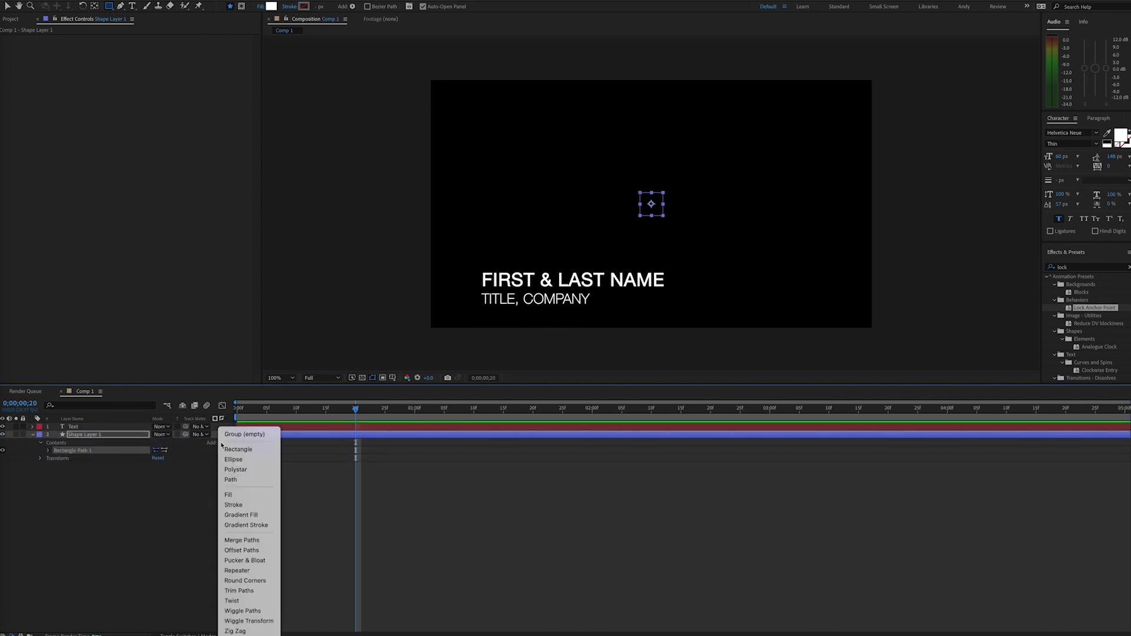
Give the rectangle a blue fill and apply the Lock Anchor Point preset to it.
click(228, 497)
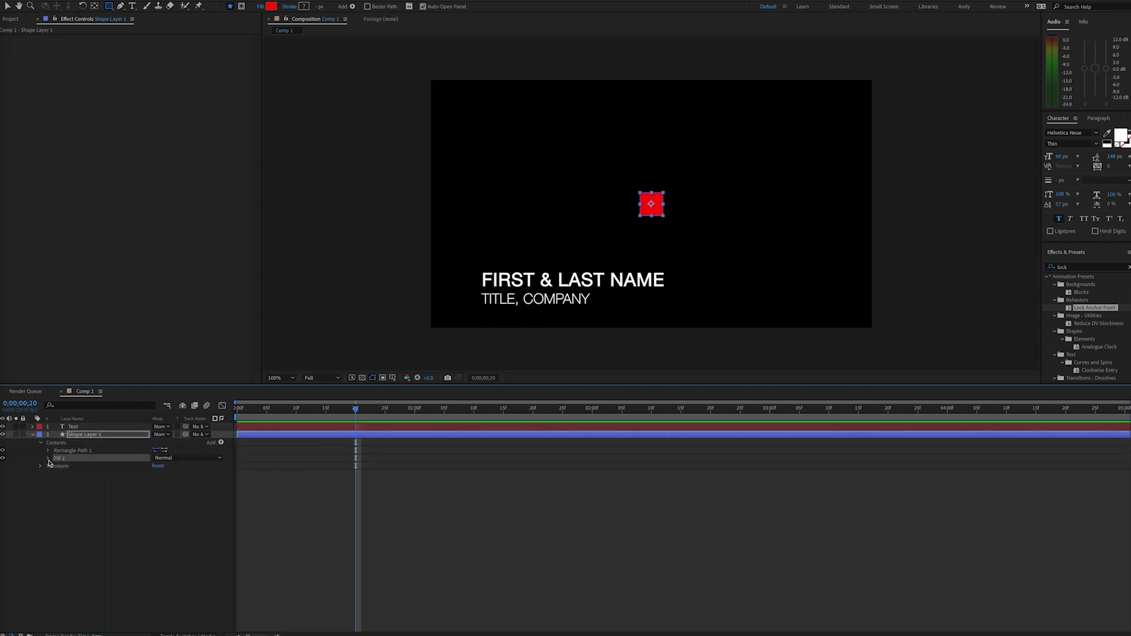
click(49, 458)
click(157, 481)
click(486, 380)
click(560, 340)
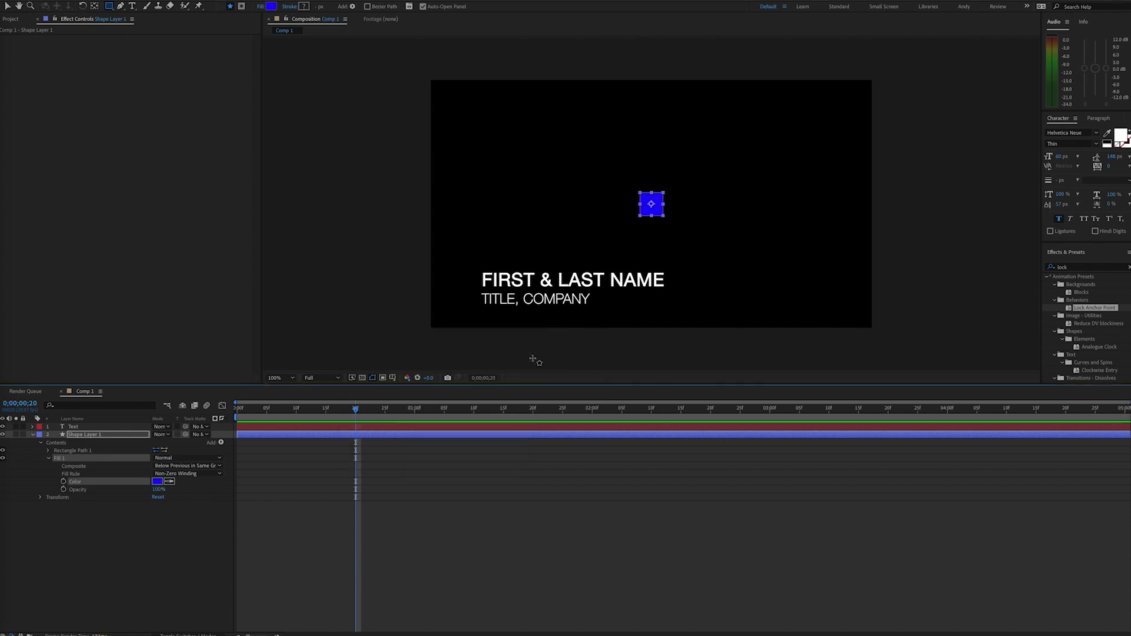
drag(663, 207, 661, 209)
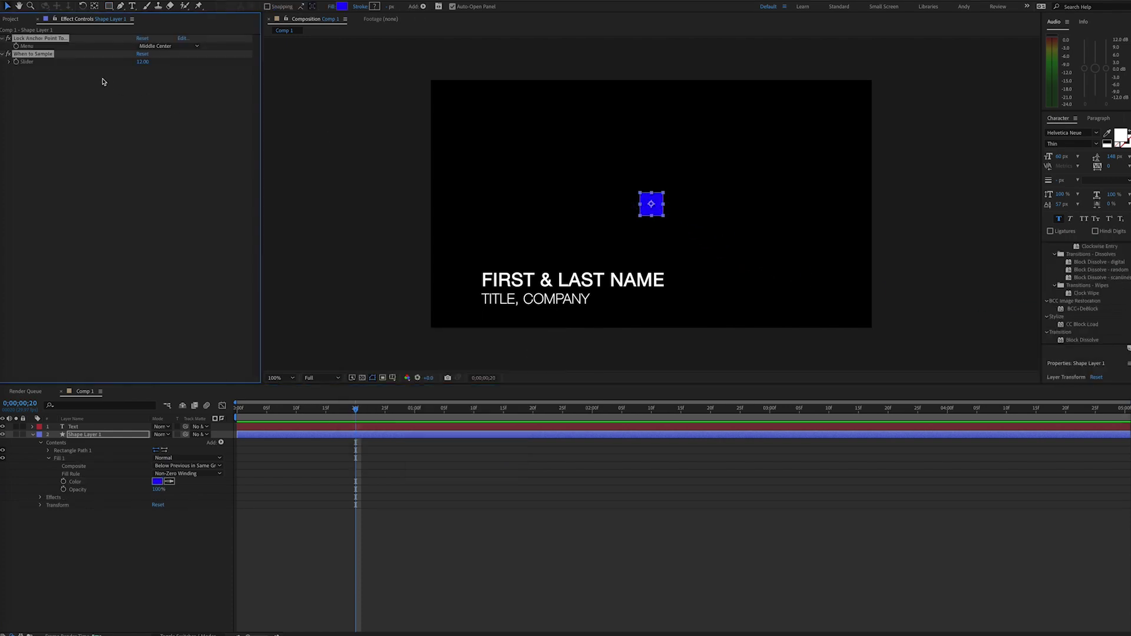
Lock the rectangle's anchor at Middle Left, align it to the name, and add a Rectangle Path 1 Size expression.
click(156, 46)
click(168, 67)
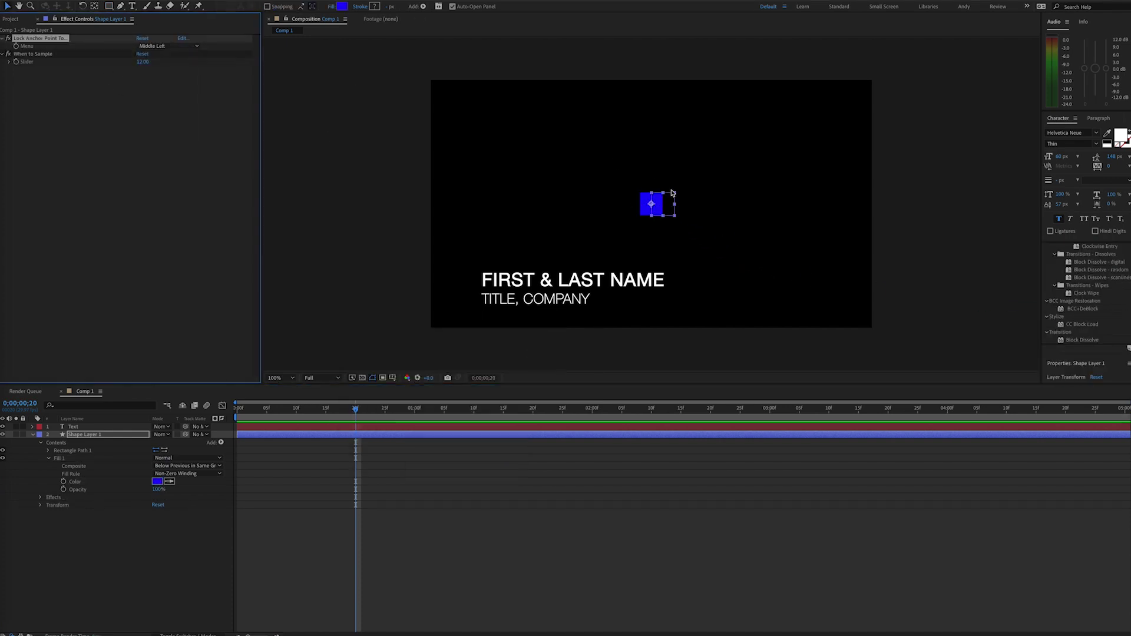
click(664, 199)
drag(575, 243, 482, 292)
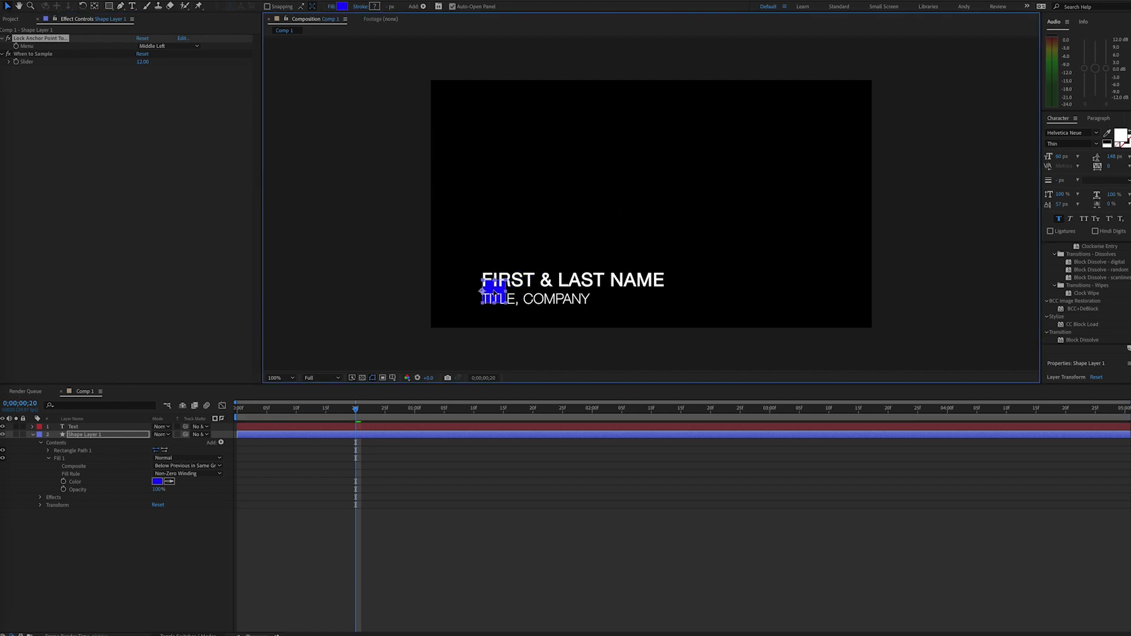
click(49, 451)
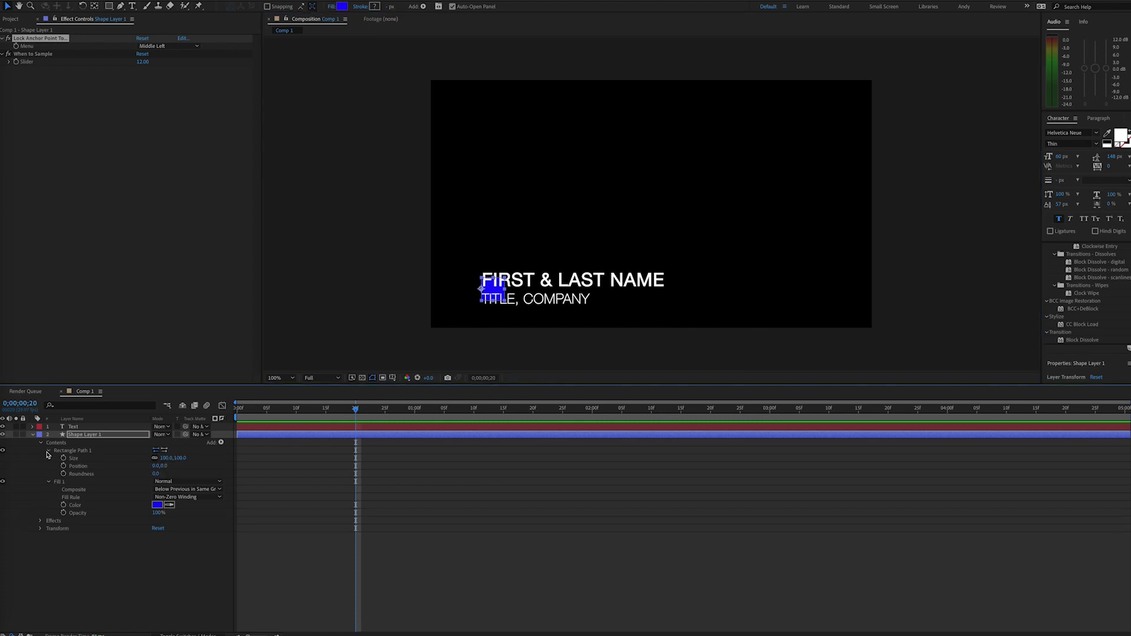
alt+click(62, 458)
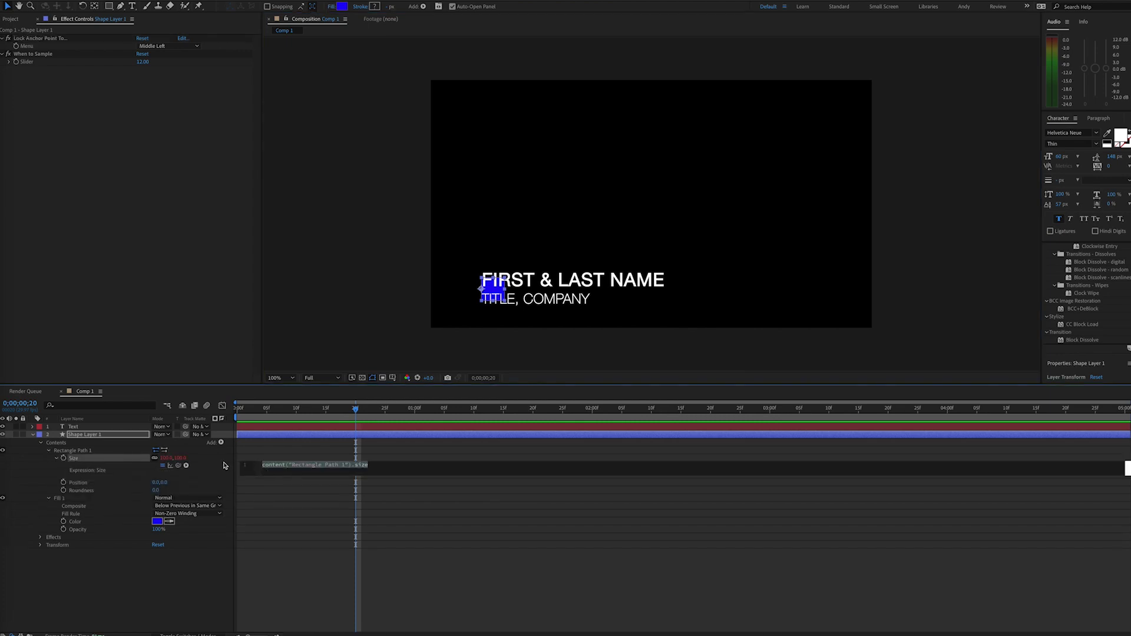
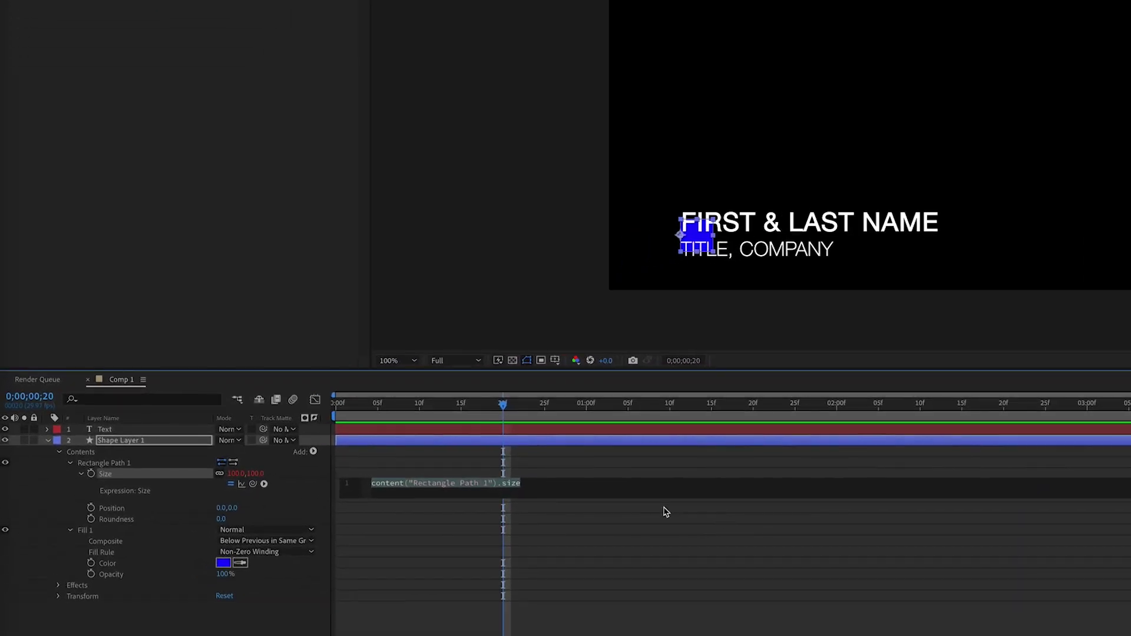
text(siz)
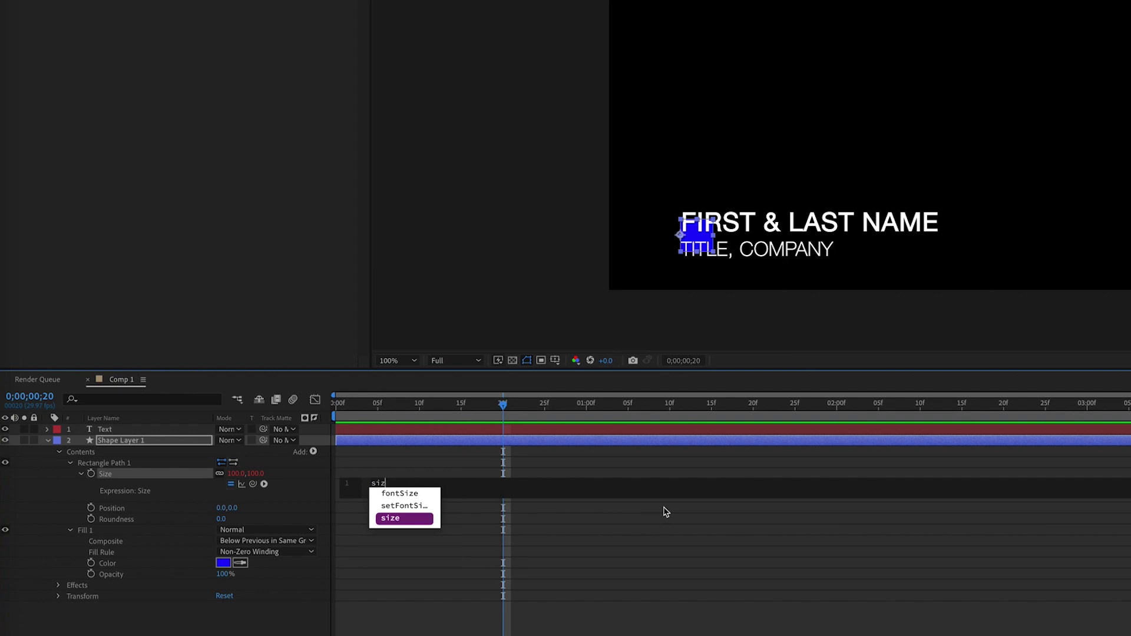
text(e=)
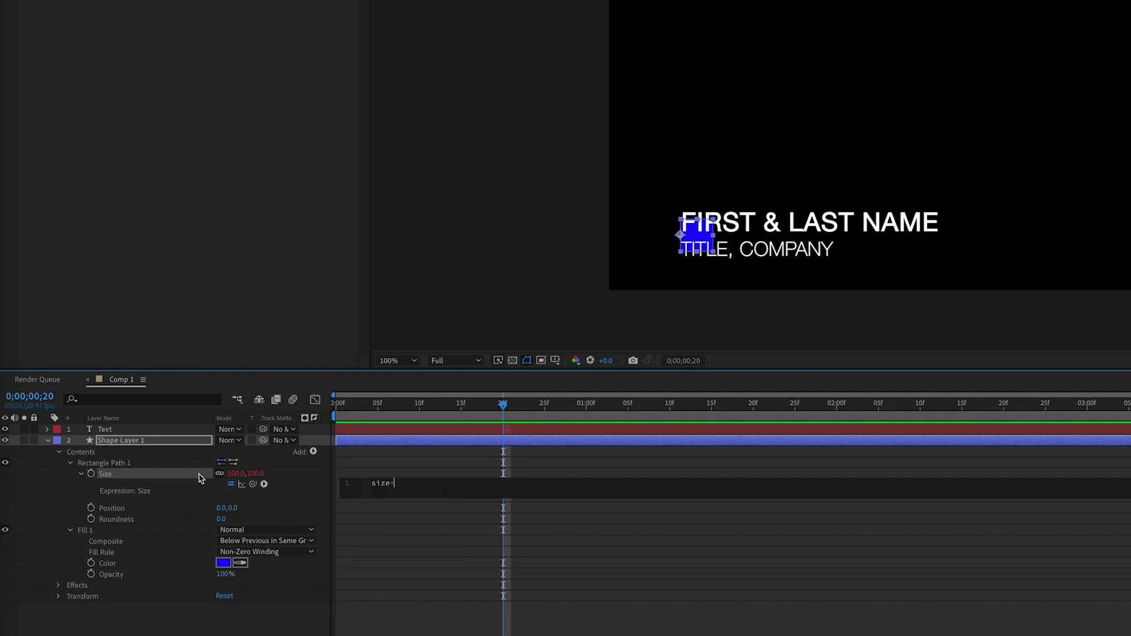
Link the rectangle's Size to Text with a sourceRectAtTime width/height expression, then add Offset Paths.
drag(253, 483, 142, 431)
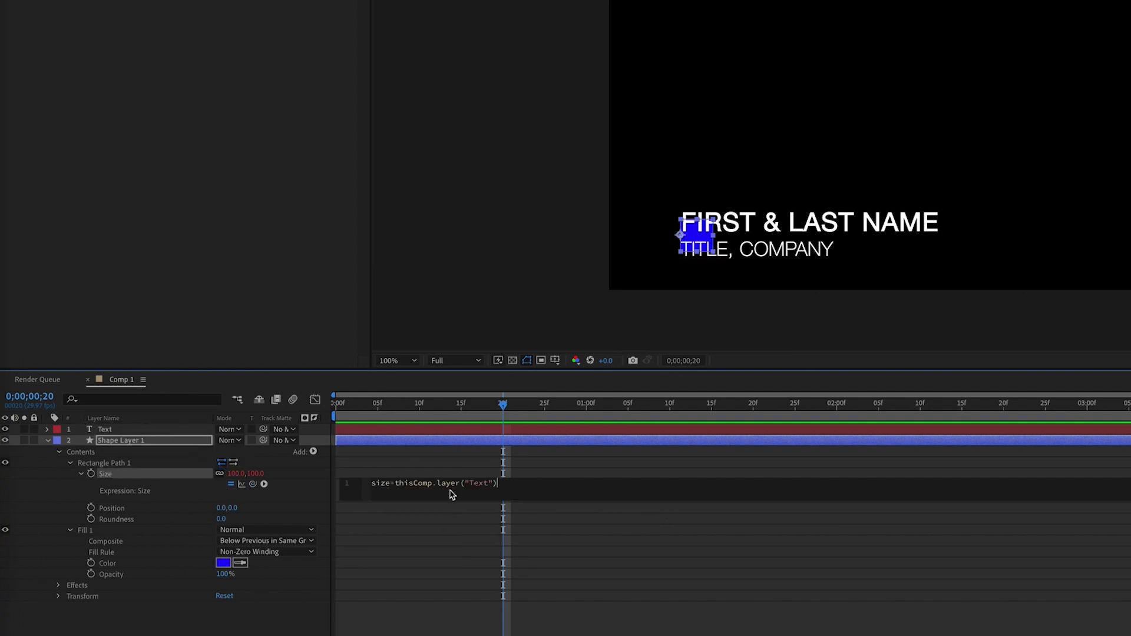
text(;)
key(Return)
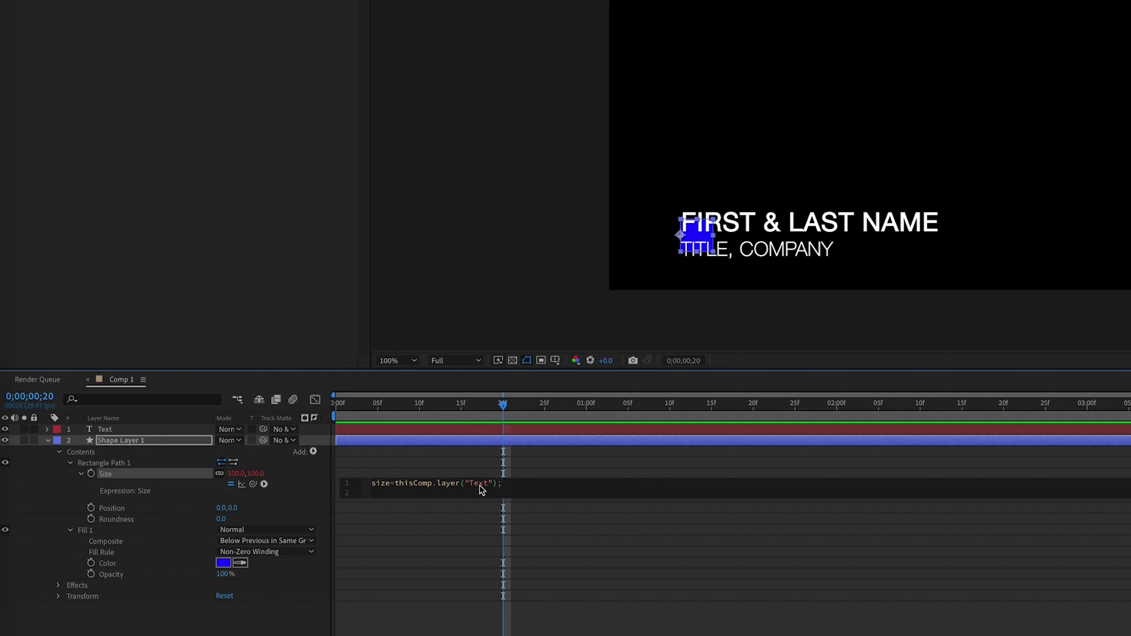
text(width=)
text(size)
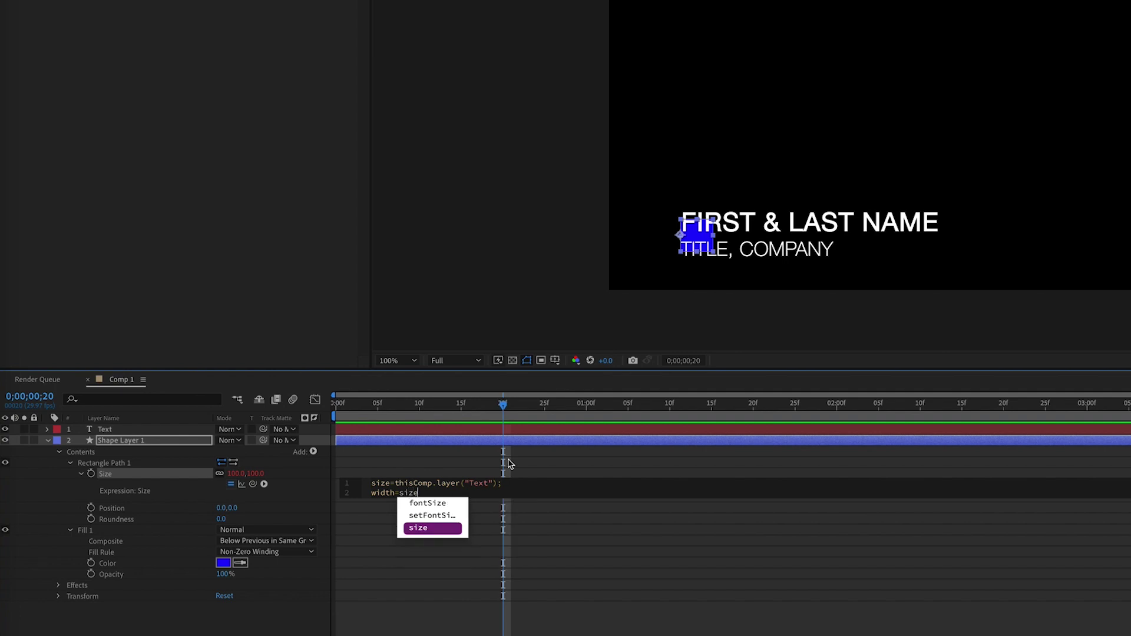
text(.sour)
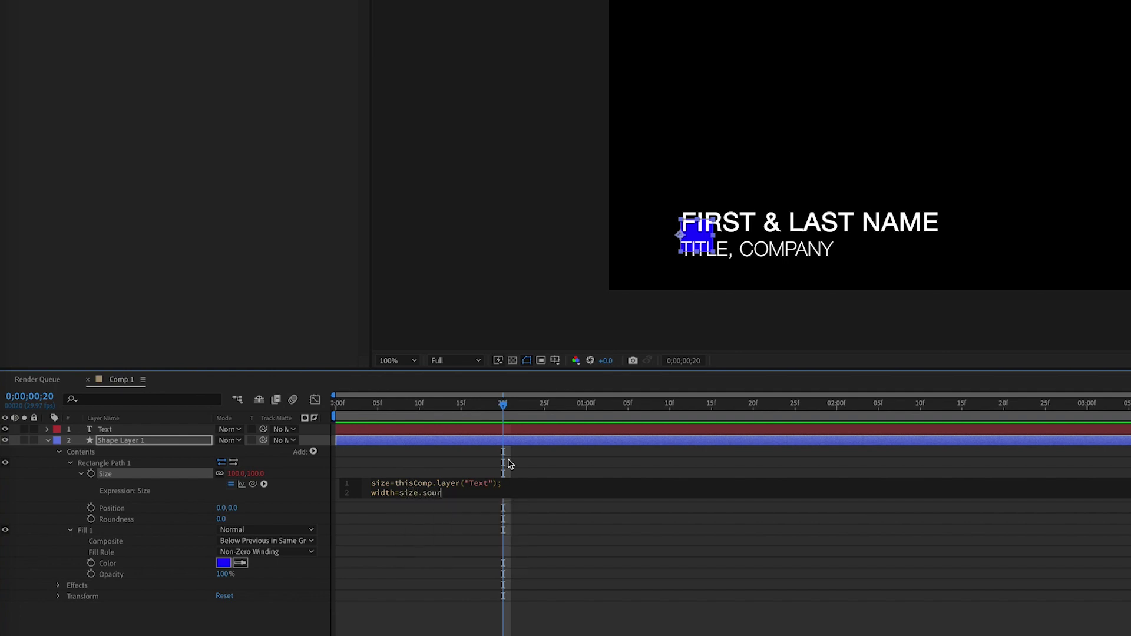
text(ceRectAtTime)
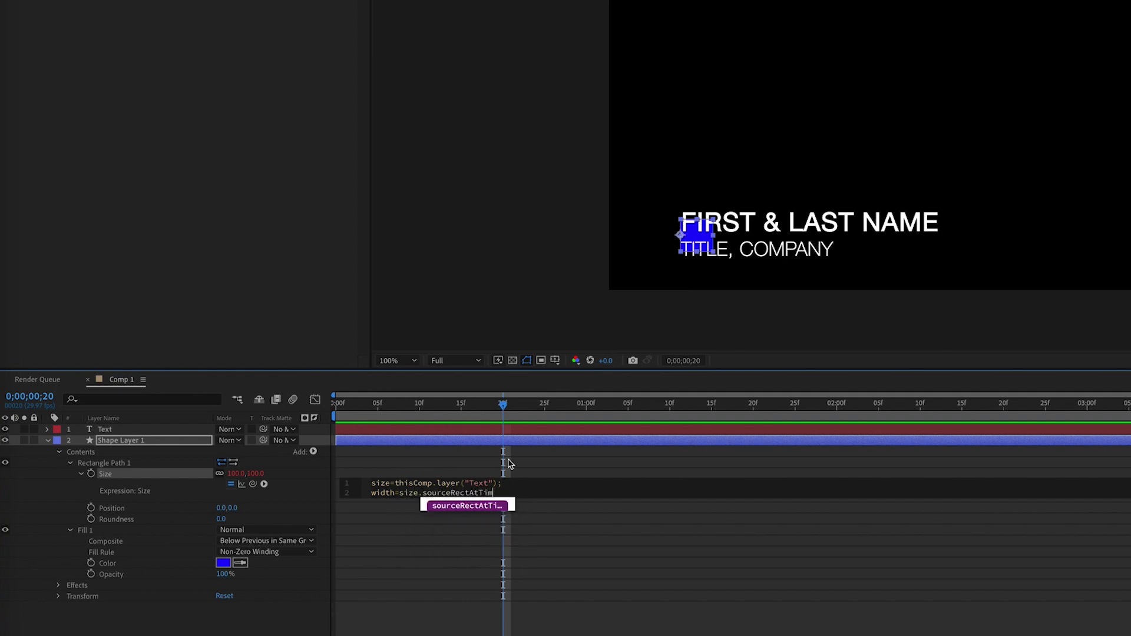
text(())
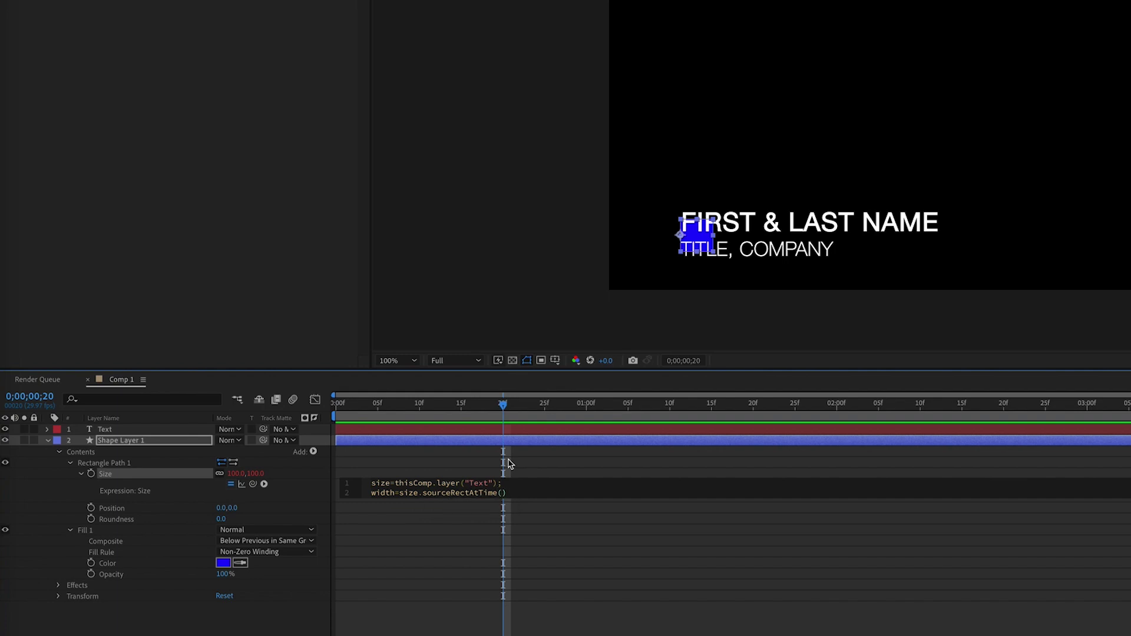
text(.width)
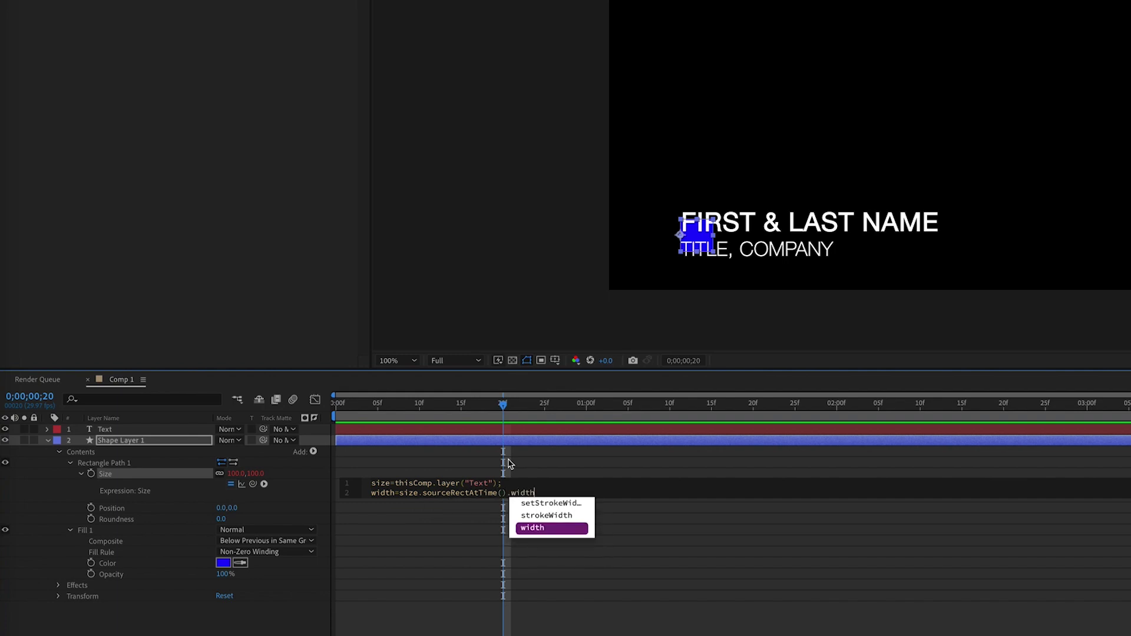
text(;)
key(Return)
text(height)
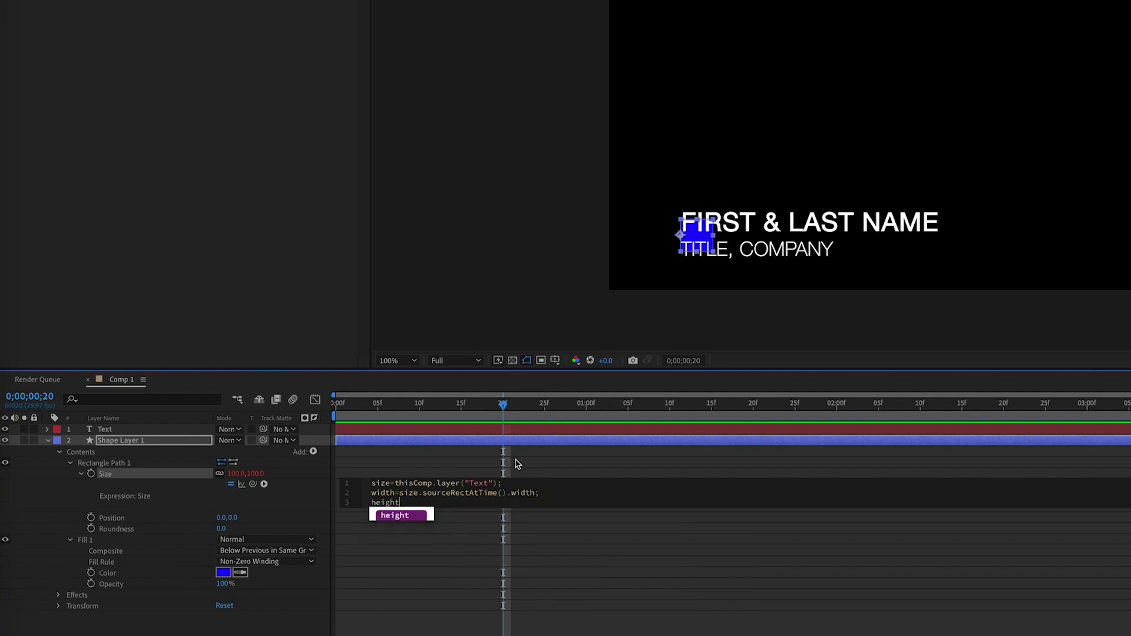
text(=size.source)
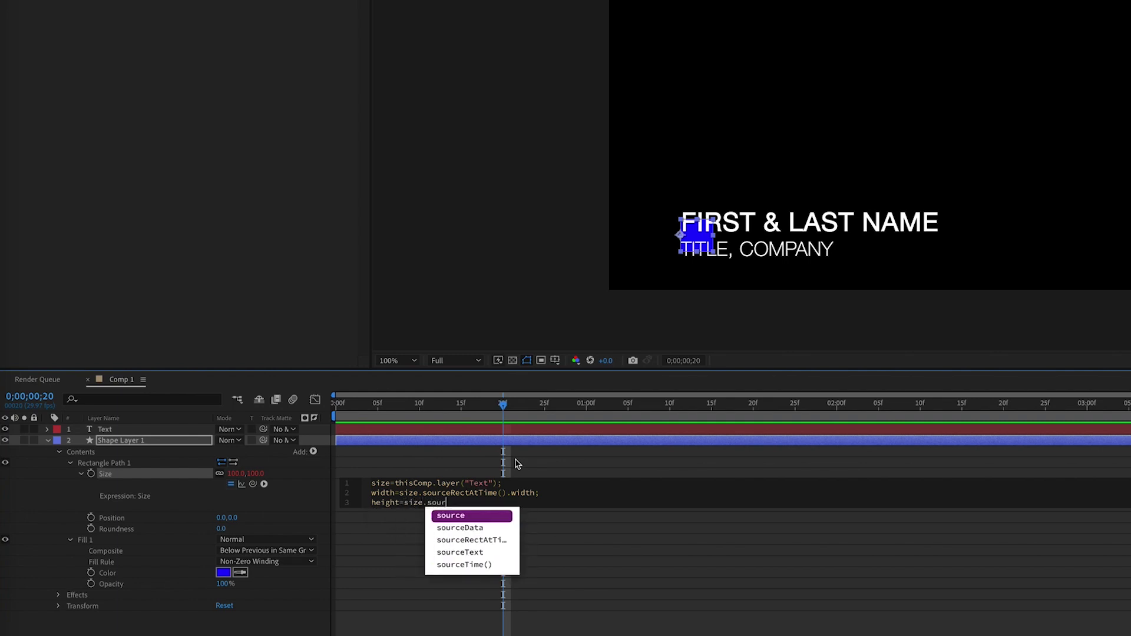
text(RectAtTim)
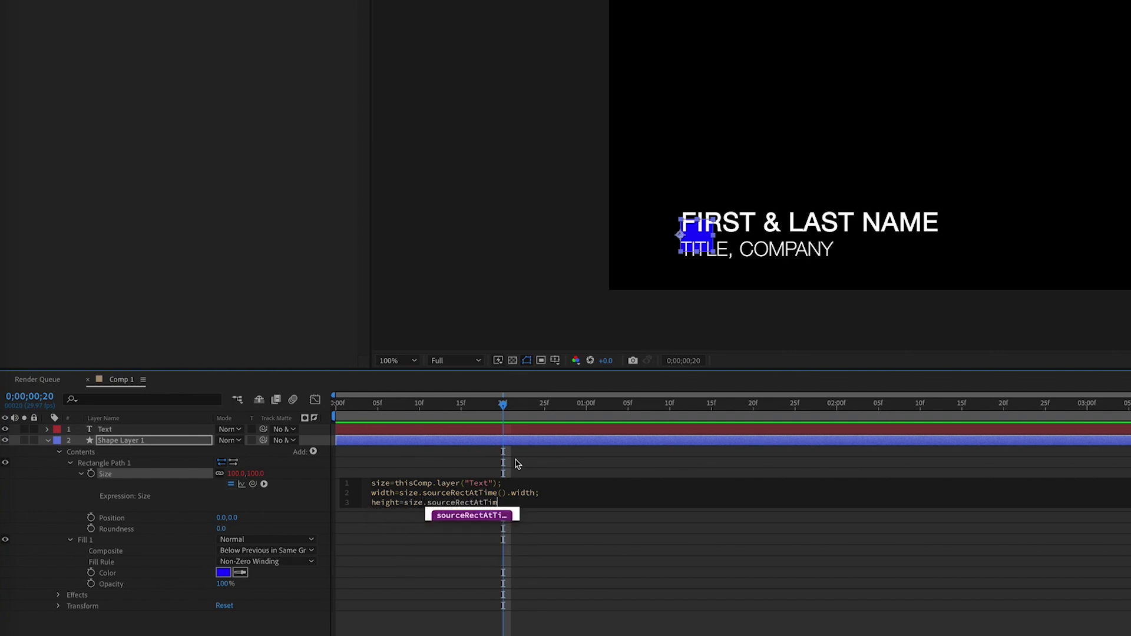
text(e().height;)
key(Return)
text([width)
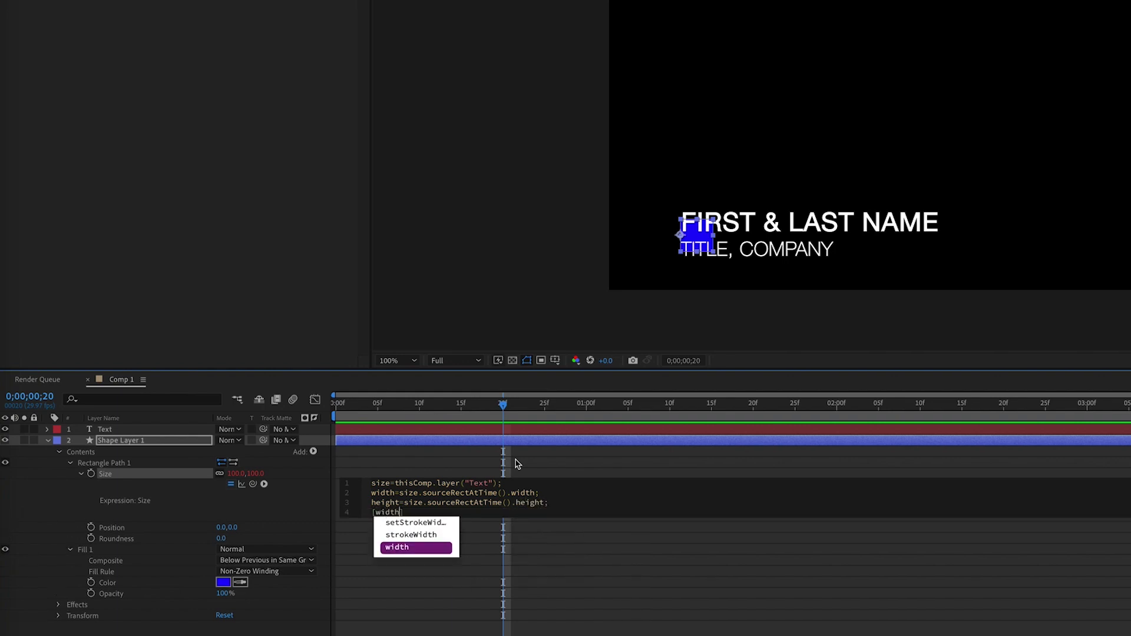
text(,height];)
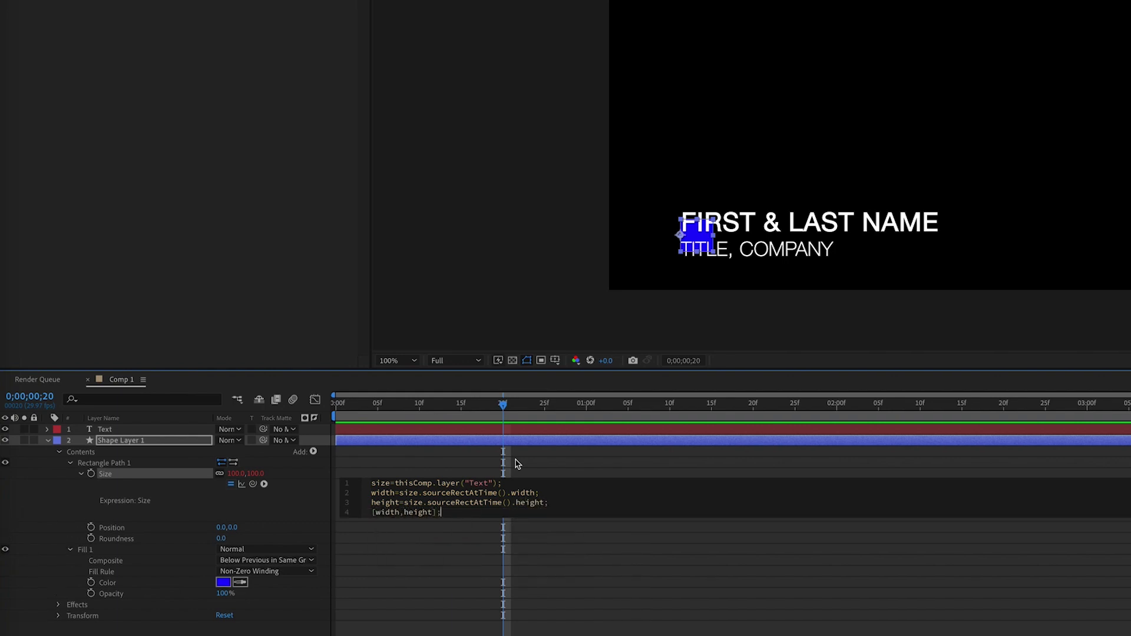
click(352, 407)
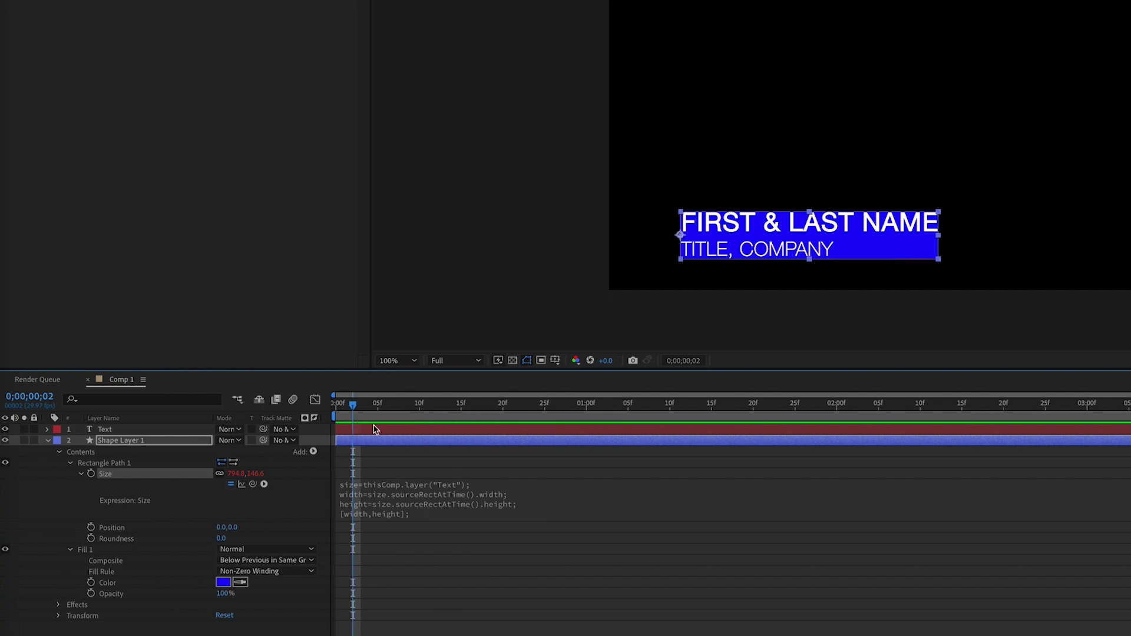
click(314, 451)
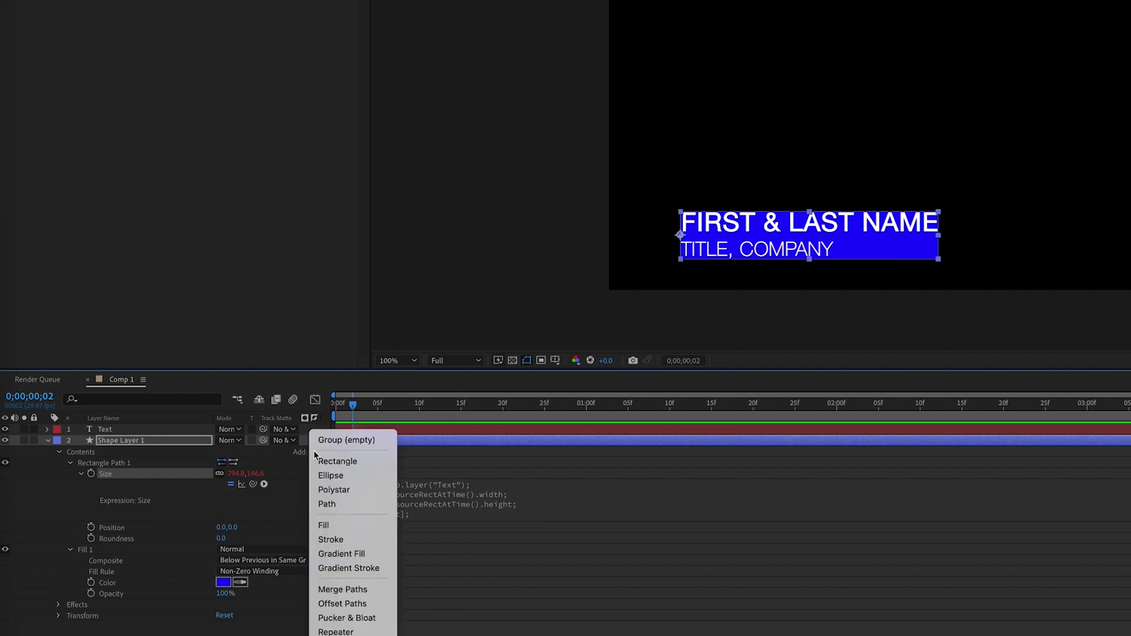
click(344, 602)
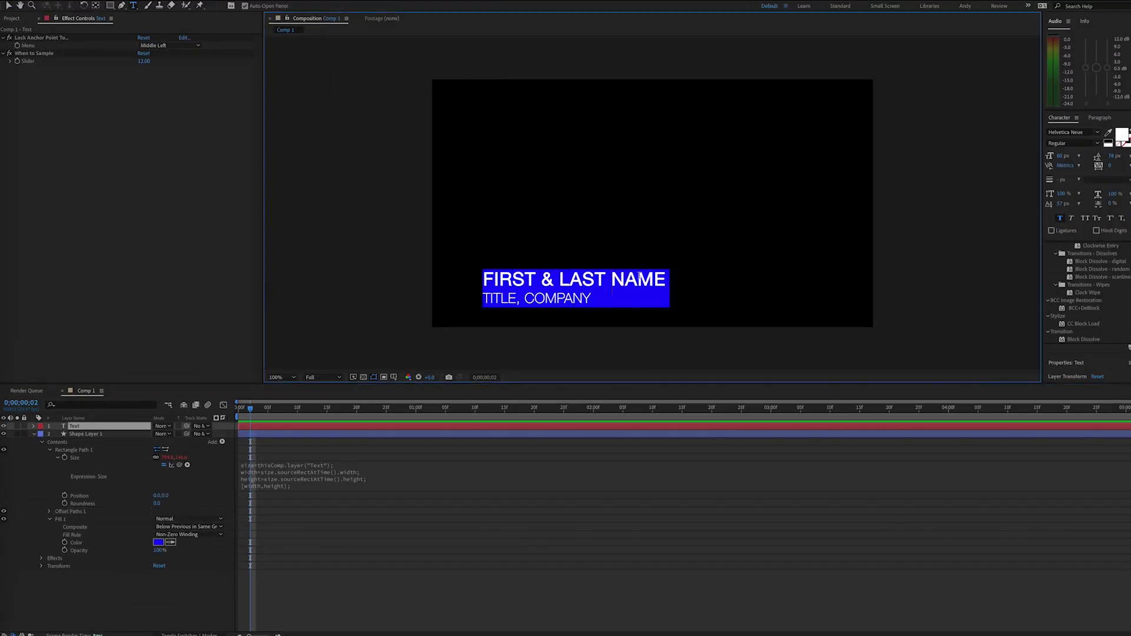
Delete 'NAME' from the lower-third text and add number lines after 'COMPANY'.
drag(611, 280, 668, 279)
key(BackSpace)
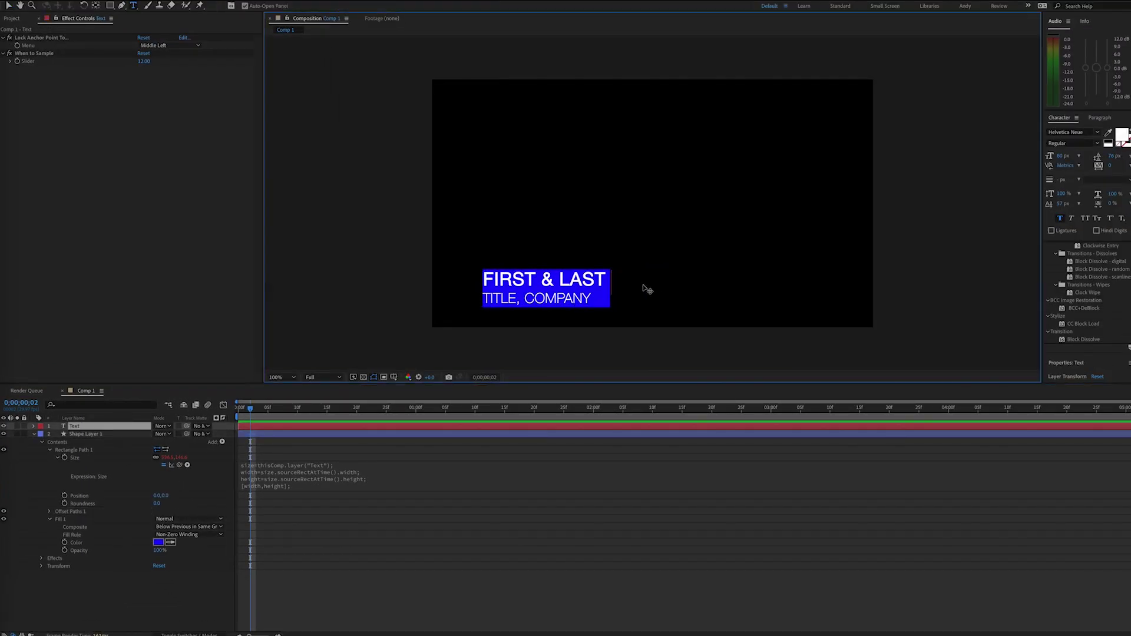
click(595, 297)
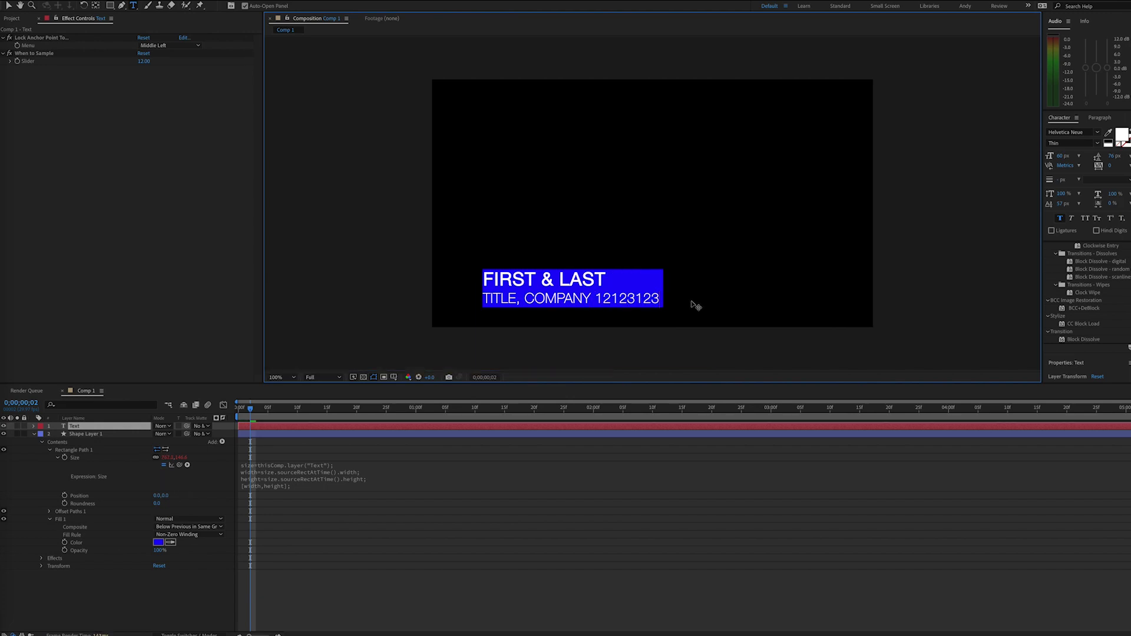
key(Return)
text(123123123)
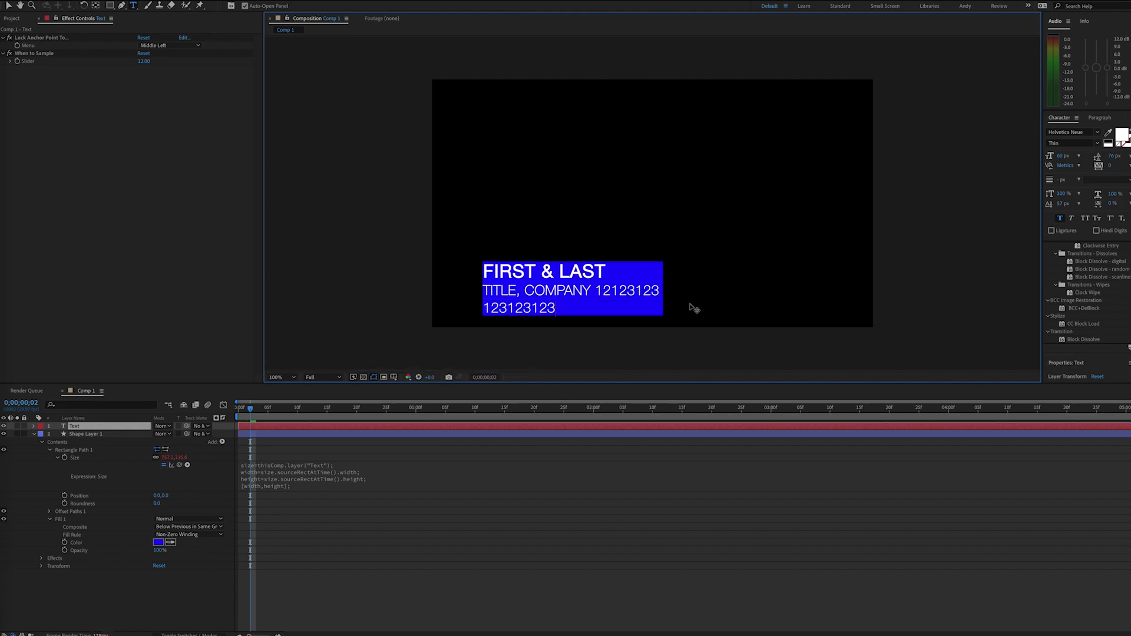